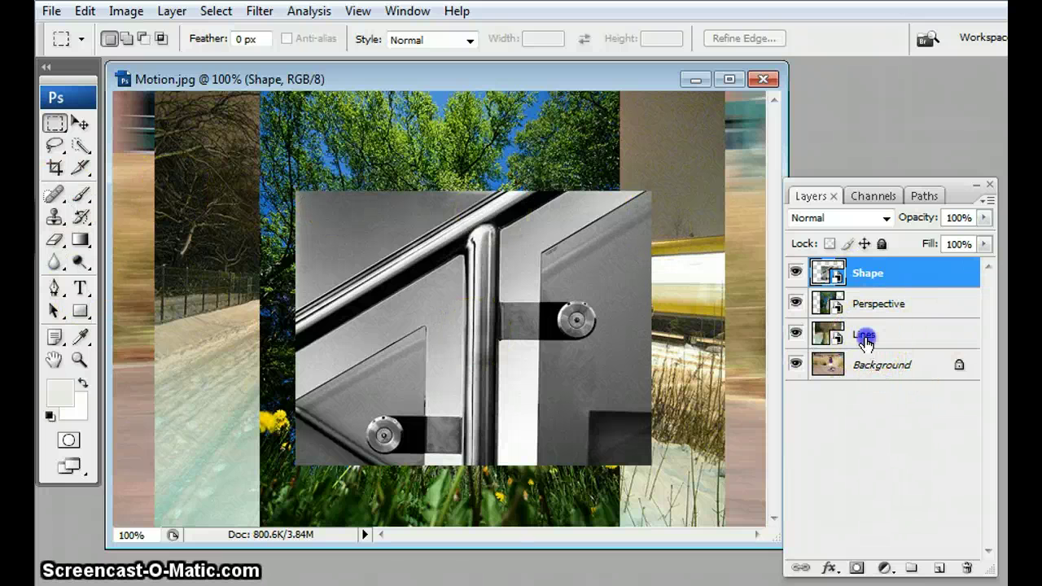
Drag the Lines, Perspective and Shape rows so Shape is on top, then Lines, Perspective, Background.
left_click_drag(865, 342, 869, 305)
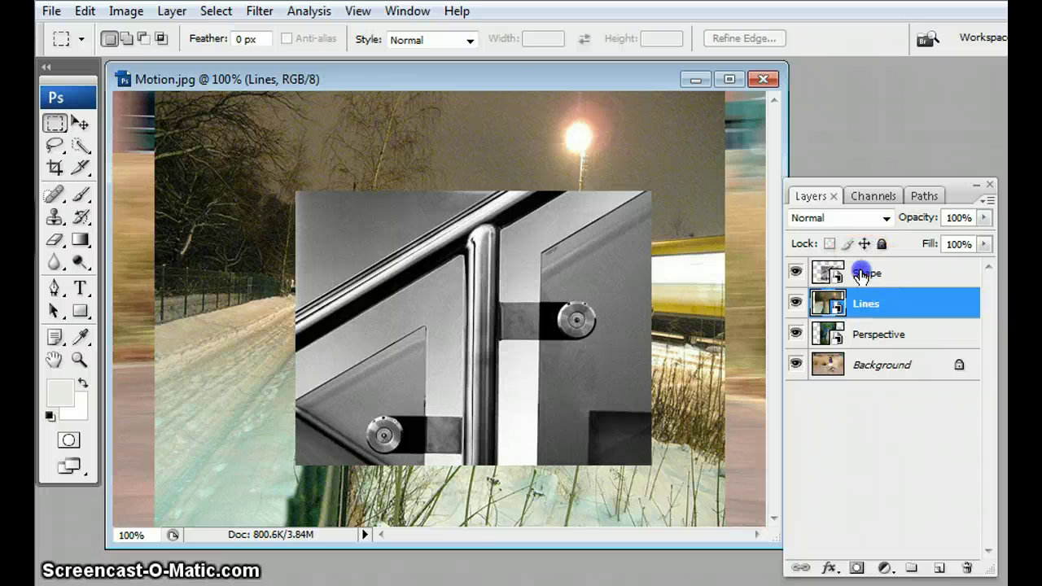
left_click_drag(861, 276, 869, 319)
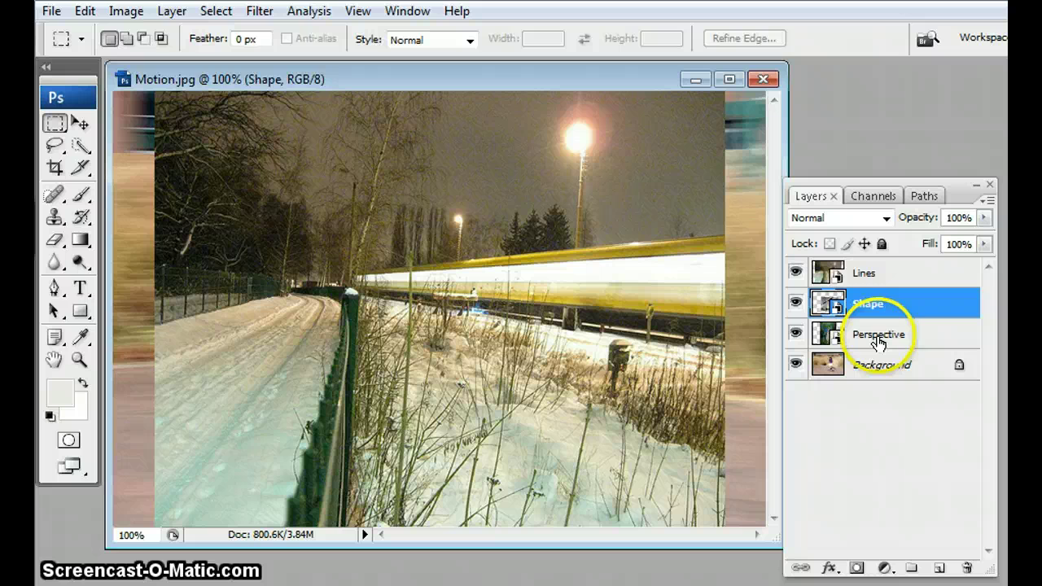
left_click_drag(877, 341, 862, 280)
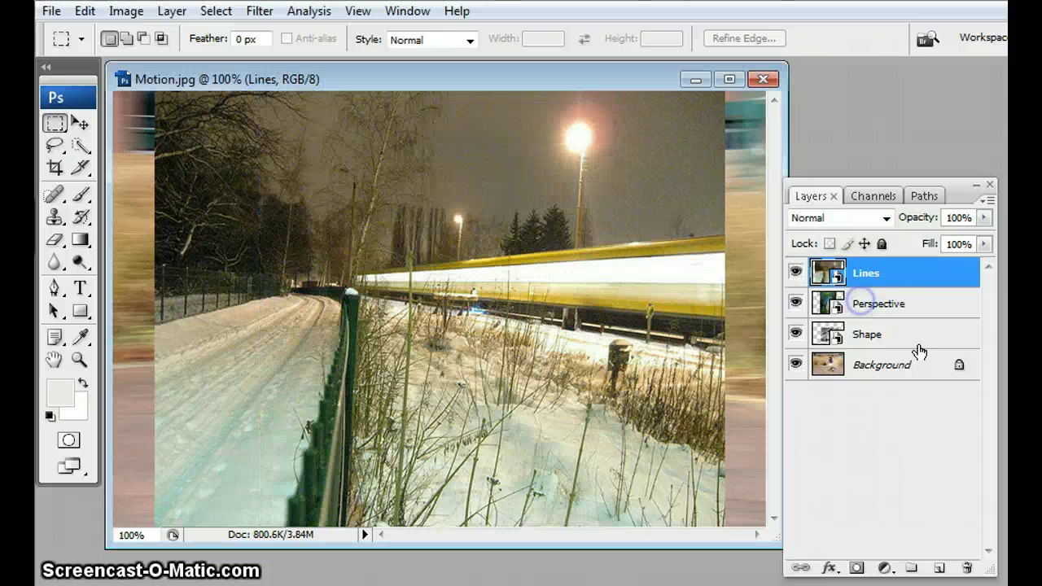
left_click_drag(871, 340, 868, 272)
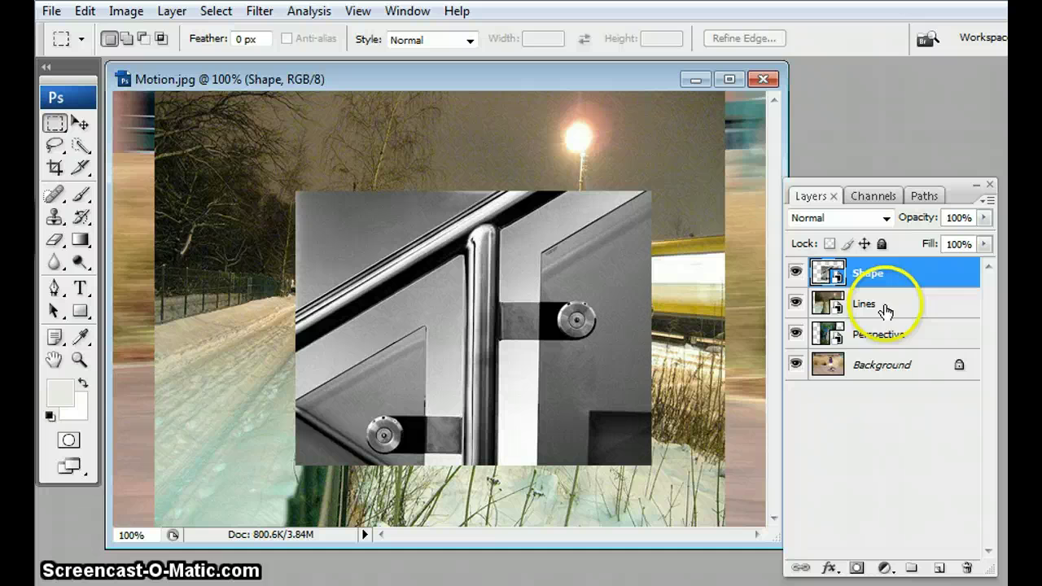
mouse_move(872, 369)
left_mouse_down()
mouse_move(867, 273)
mouse_move(872, 368)
left_mouse_up()
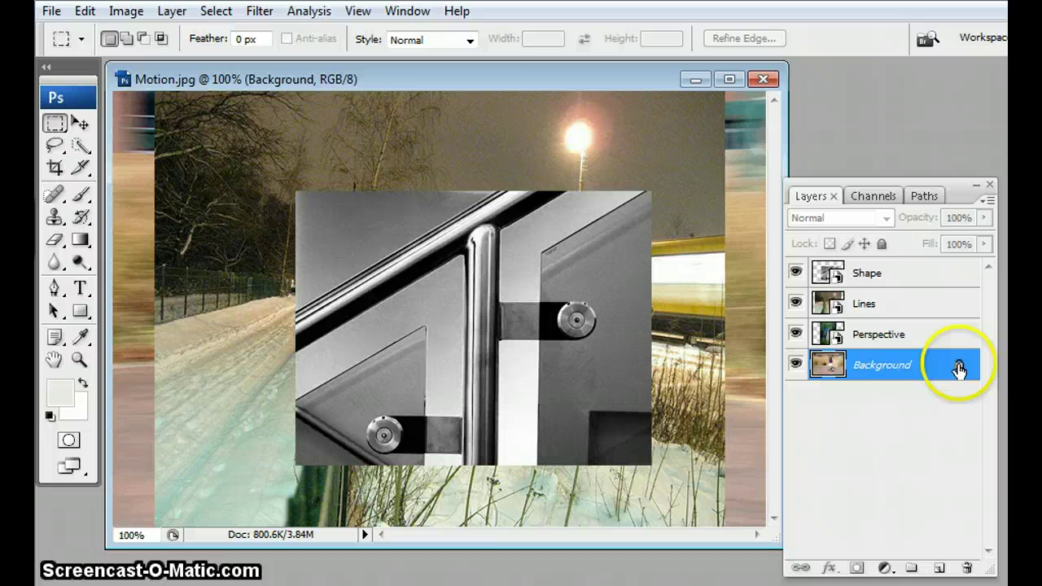
Convert the locked Background into a normal layer, keeping the default name Layer 0.
double_click(958, 369)
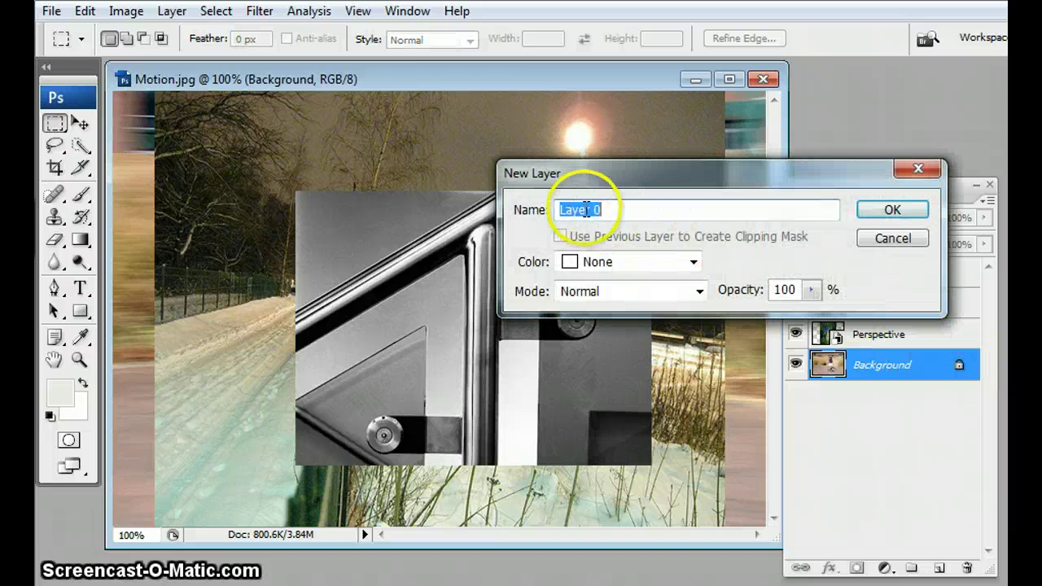
left_click(892, 210)
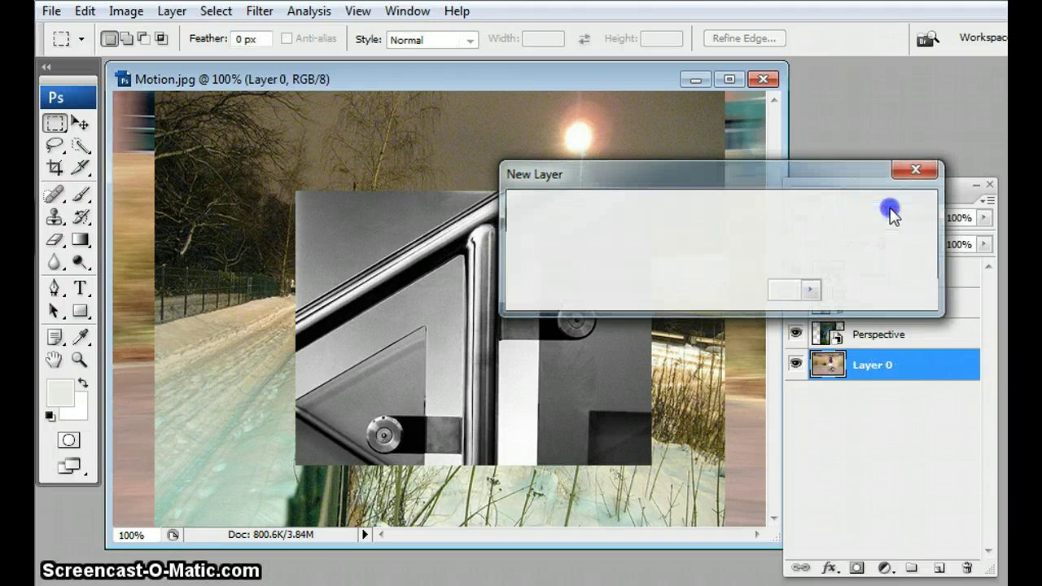
left_click_drag(923, 365, 884, 382)
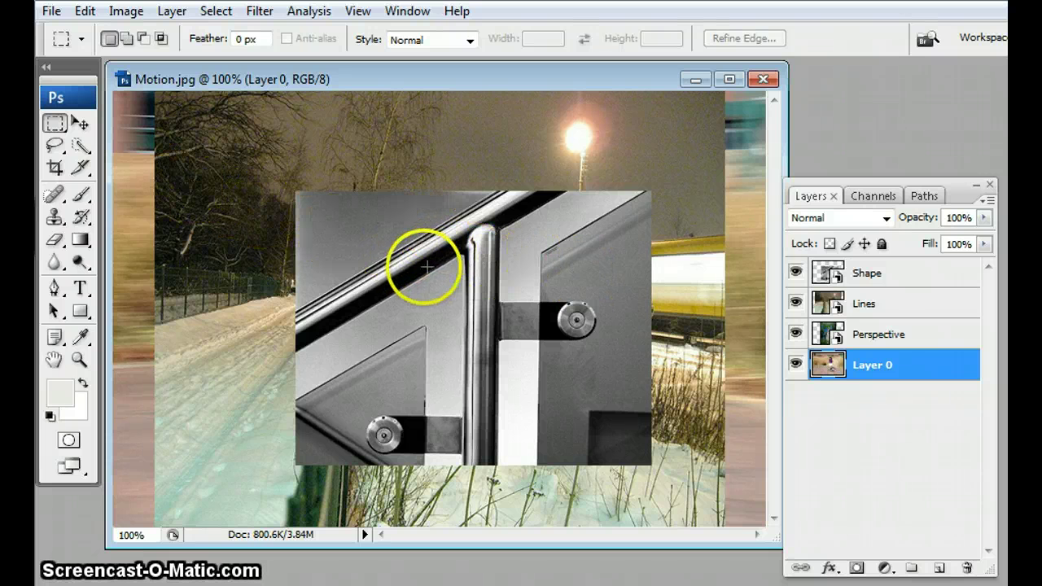
Scale the Shape layer's railing photo to about 143% and move it toward the upper left.
left_click(79, 124)
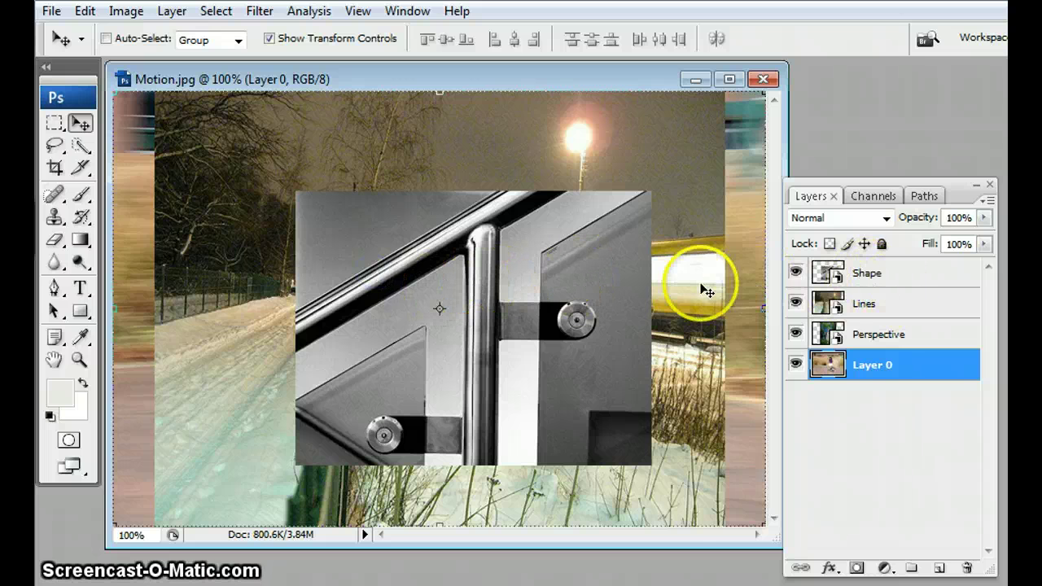
left_click(869, 276)
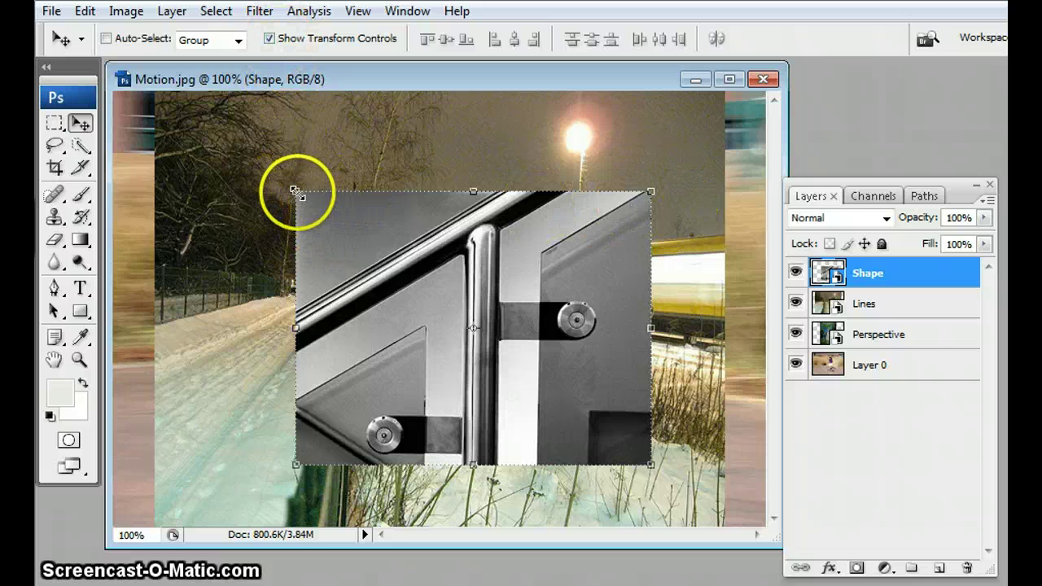
left_click_drag(297, 193, 388, 262)
left_click_drag(333, 216, 371, 249)
left_click_drag(567, 350, 412, 280)
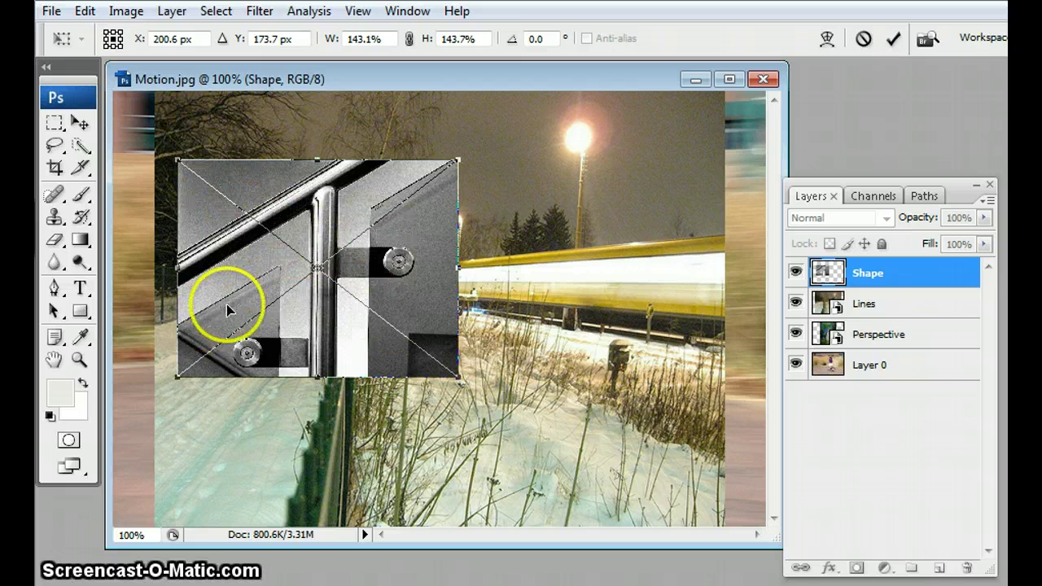
double_click(325, 269)
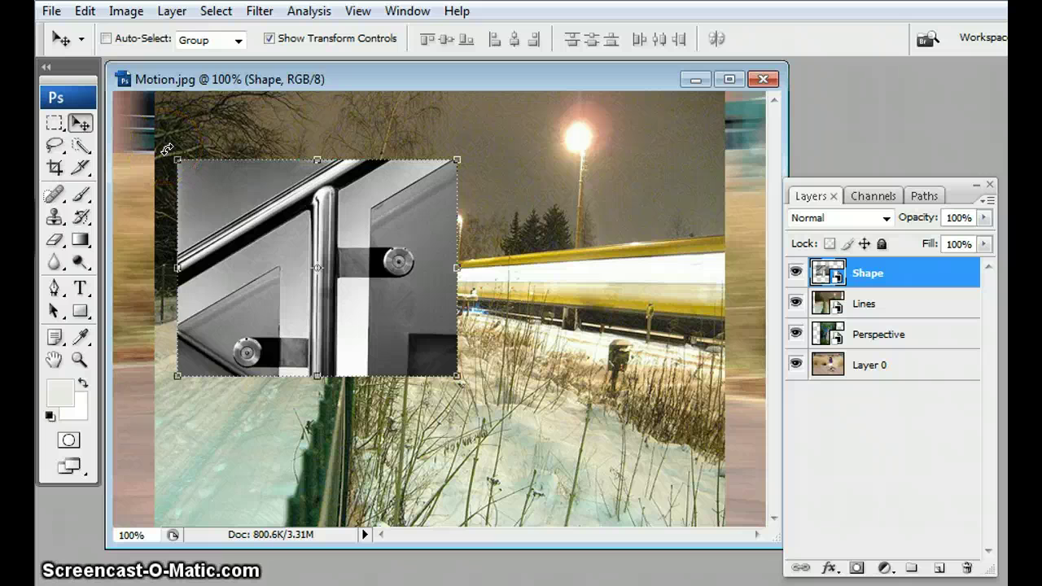
Rotate the railing photo by -14.2° and apply the transform.
left_click_drag(166, 147, 155, 196)
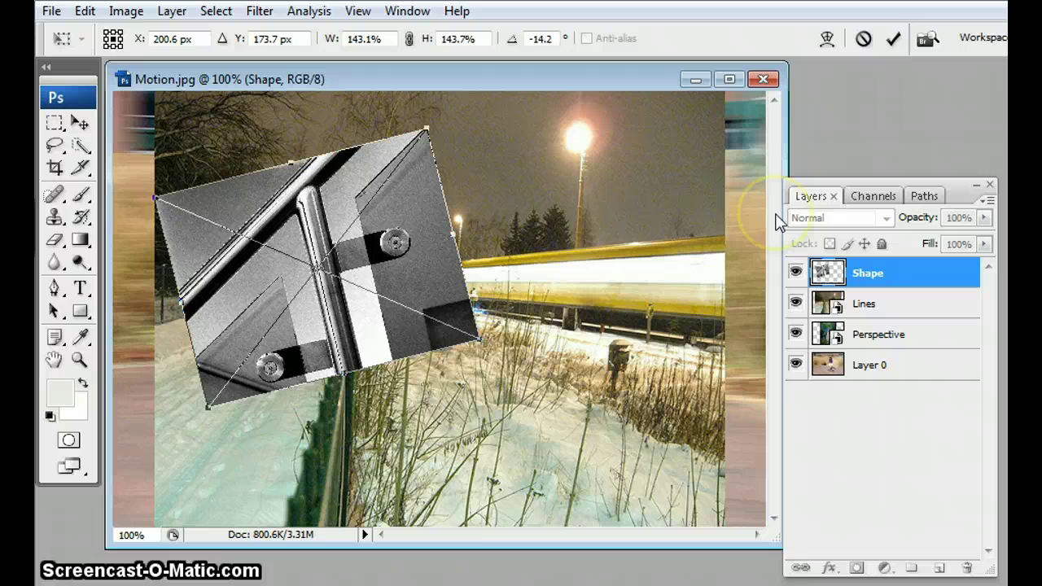
double_click(689, 260)
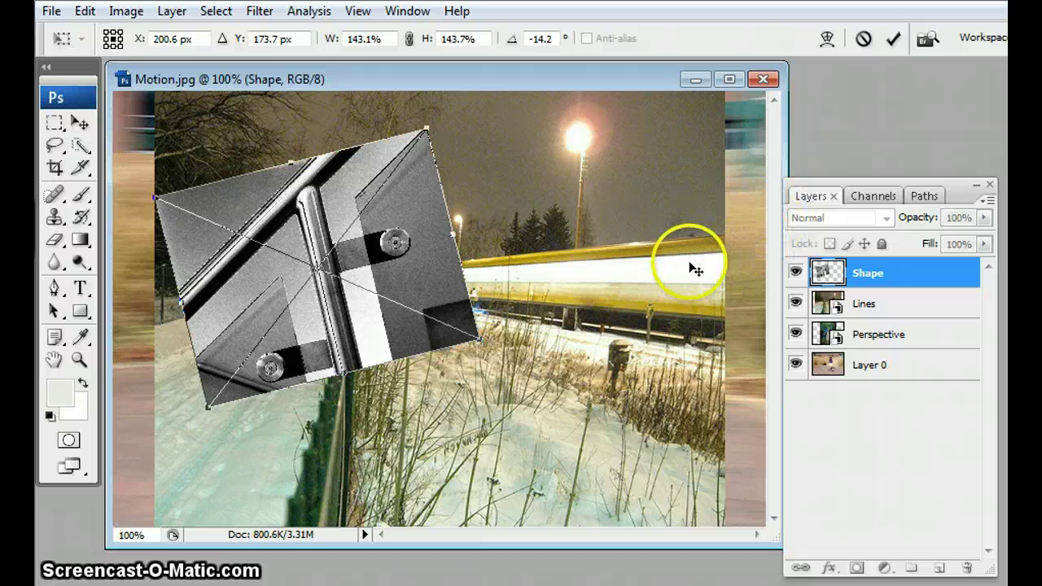
left_click_drag(804, 275, 861, 312)
left_click(861, 312)
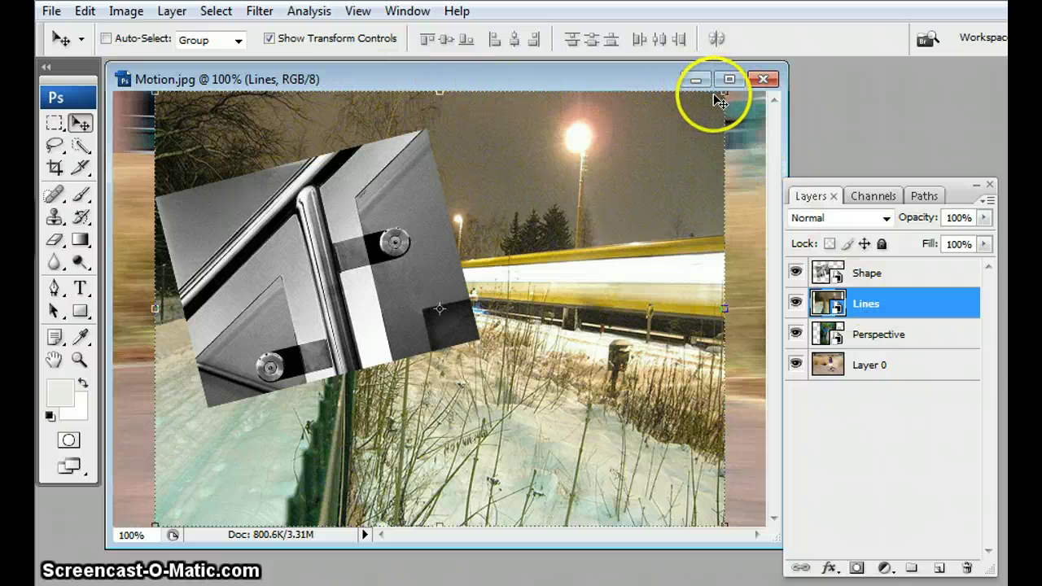
Shrink the night train photo to 40.2% and shift it toward the lower right.
left_click_drag(725, 97, 444, 337)
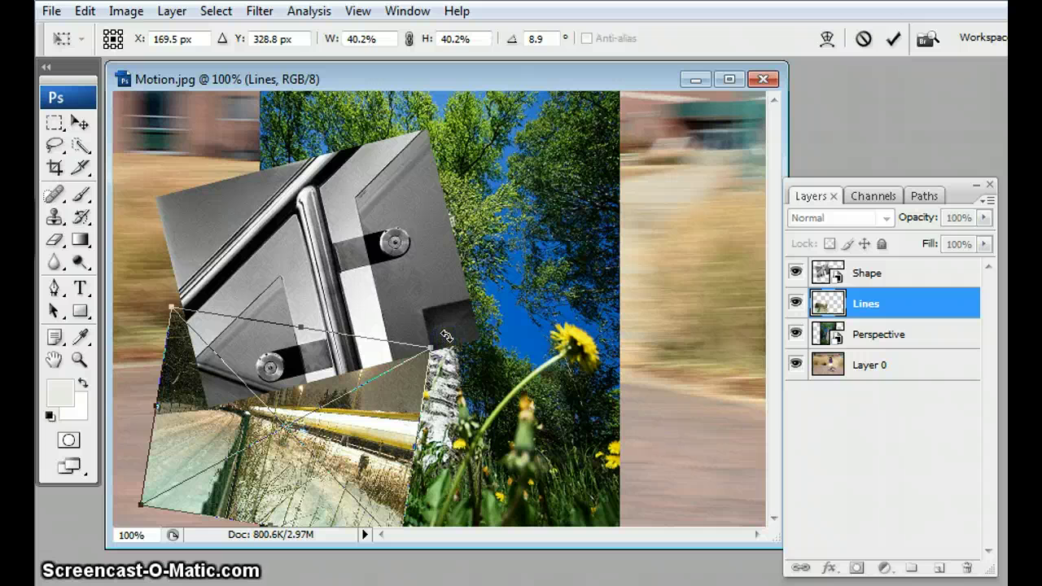
key("Return")
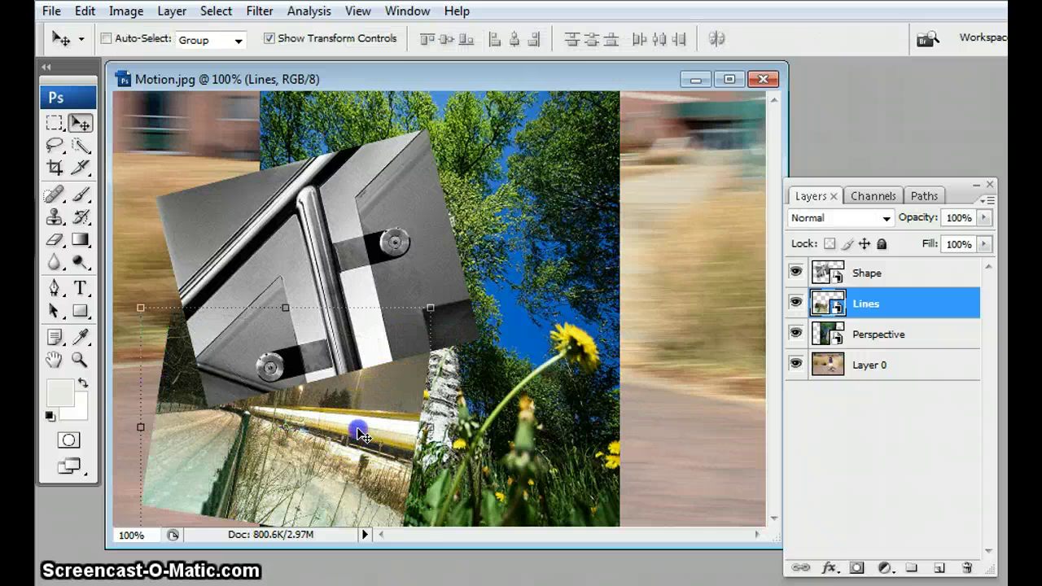
left_click_drag(362, 434, 694, 413)
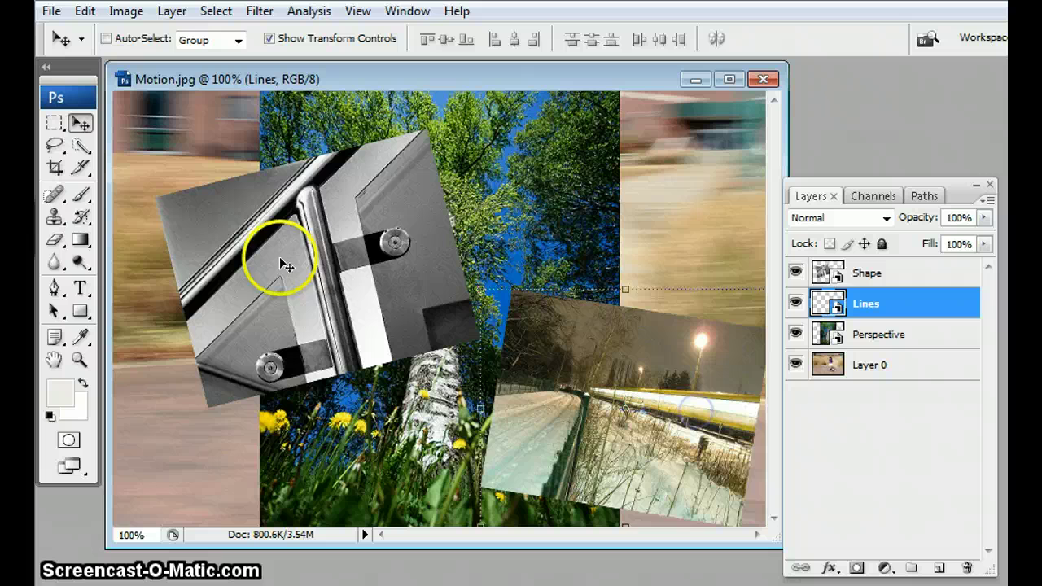
left_click_drag(279, 265, 307, 284)
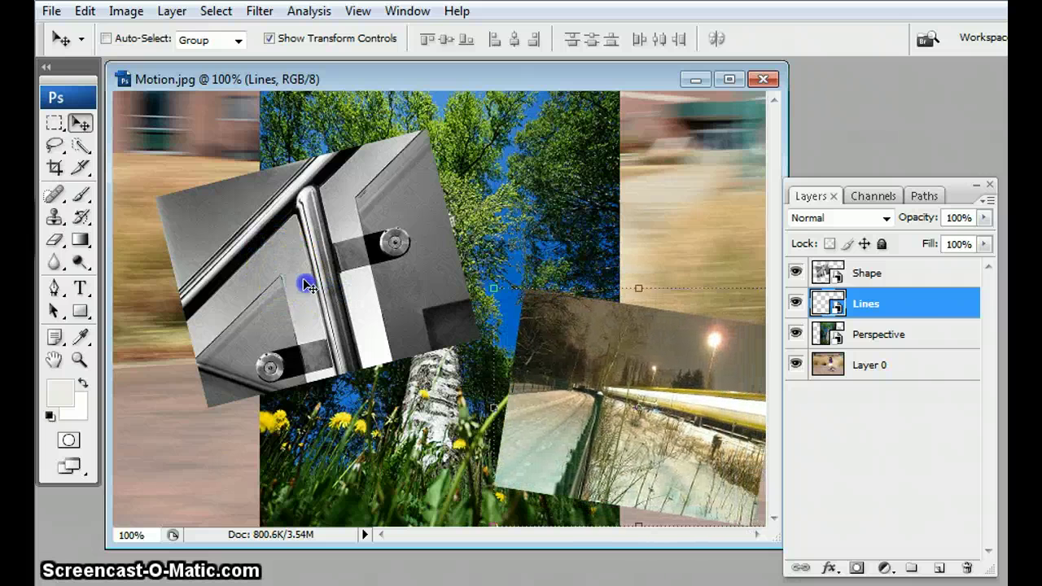
Move the Shape layer's metal photo into the upper-left corner and apply it.
left_click(875, 274)
left_click_drag(316, 269, 281, 238)
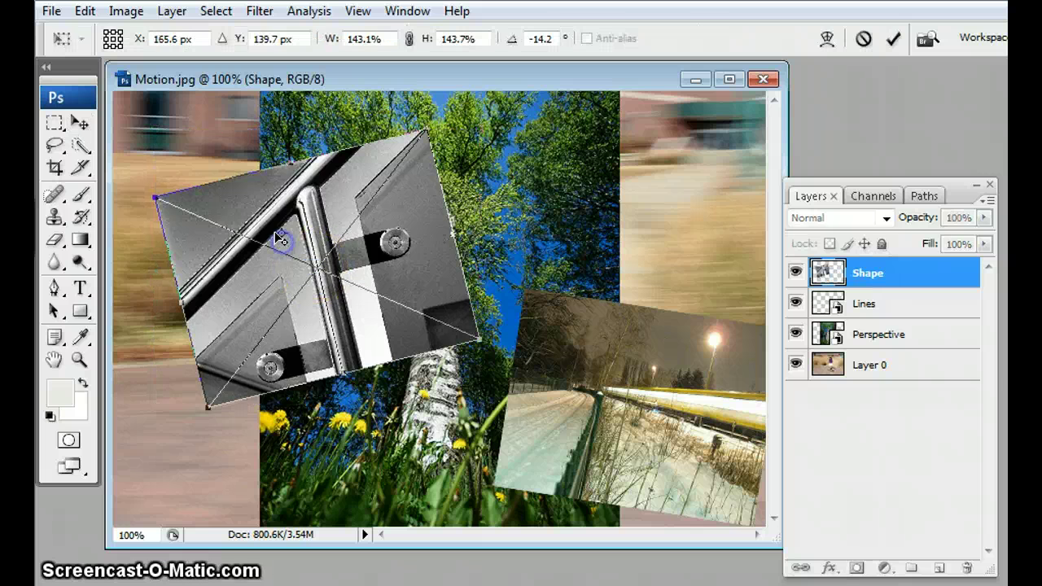
left_click_drag(344, 273, 291, 233)
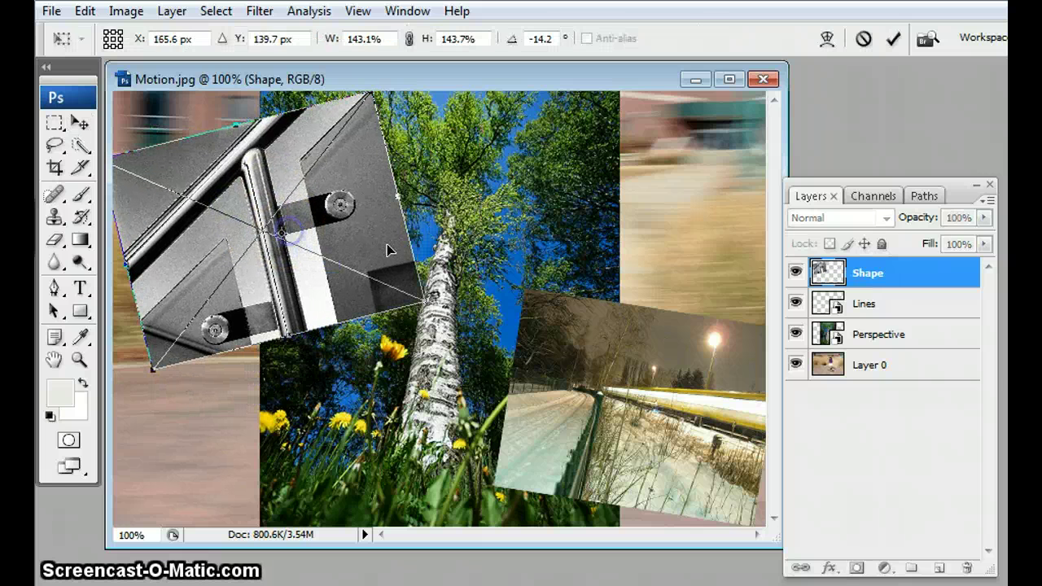
key("Return")
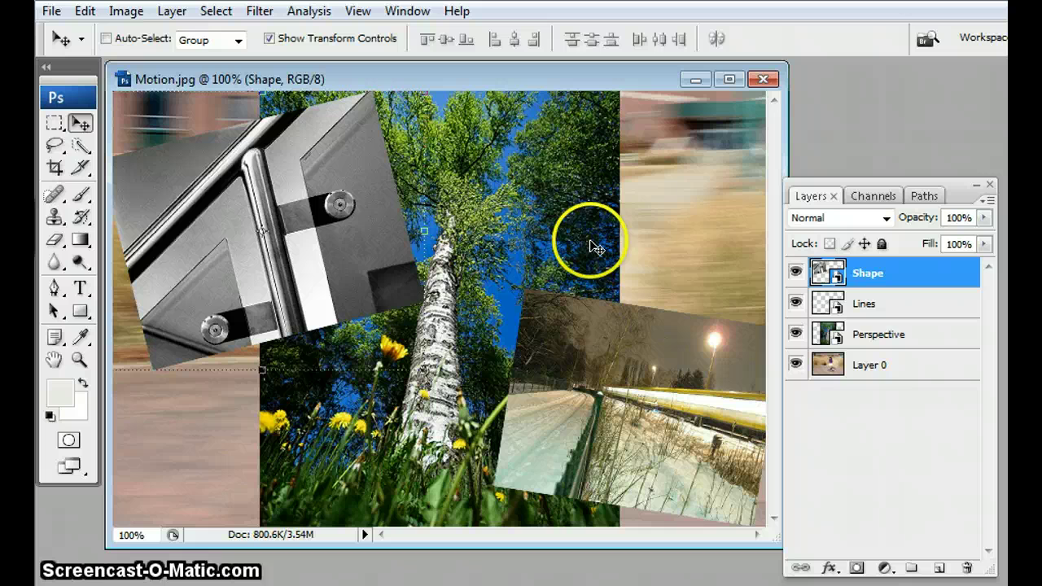
left_click(891, 345)
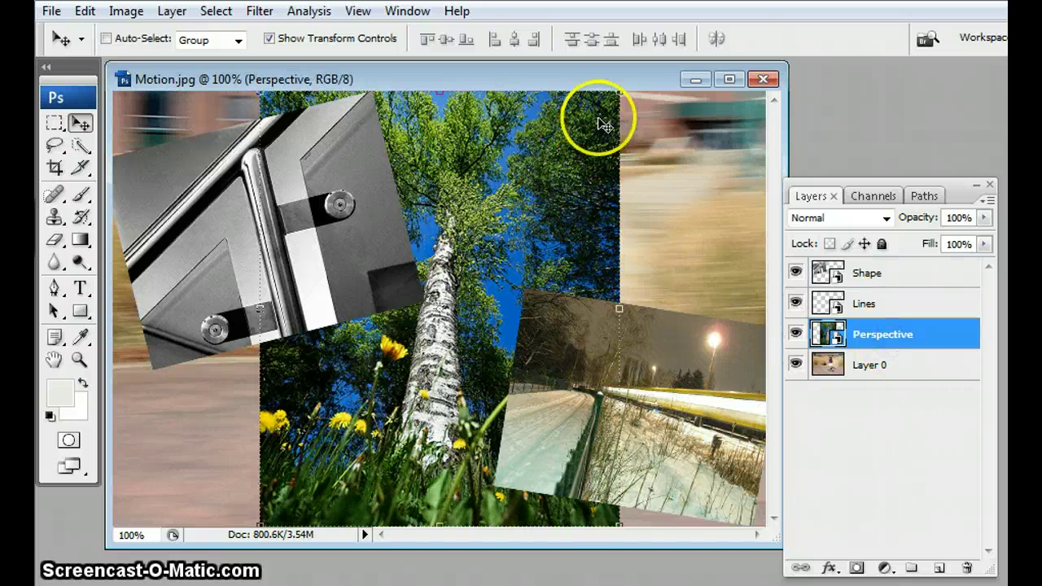
Shrink the Perspective layer's tree photo to 30.2%, tilt it about 11.3°, and apply.
left_click_drag(617, 93, 569, 167)
left_click(430, 322)
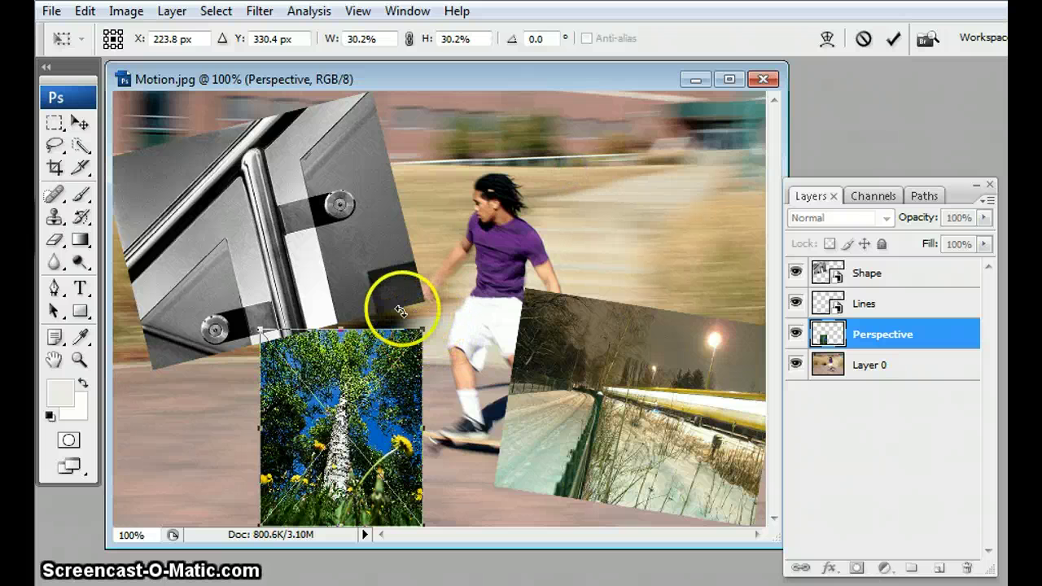
left_click_drag(432, 319, 423, 308)
left_click(318, 421)
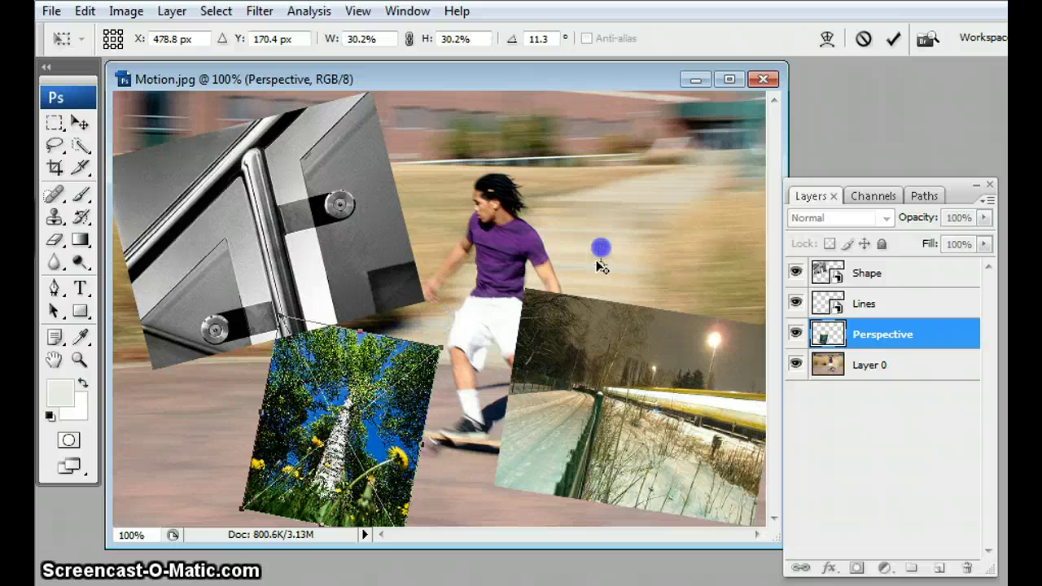
left_click(344, 417)
key("Return")
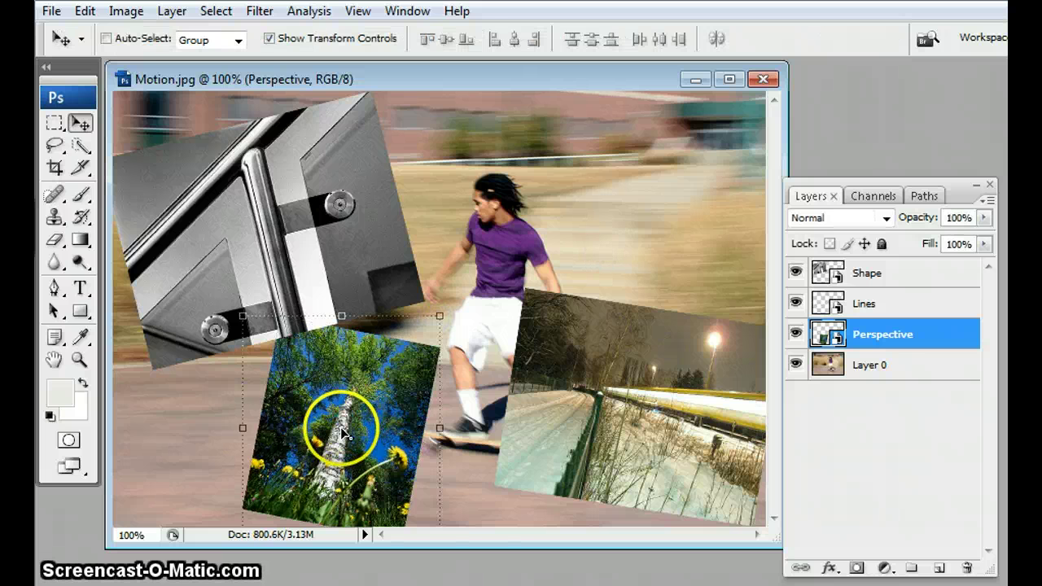
Move the tree photo to the upper right of the canvas with the Move tool.
key("ctrl+t")
left_click(80, 123)
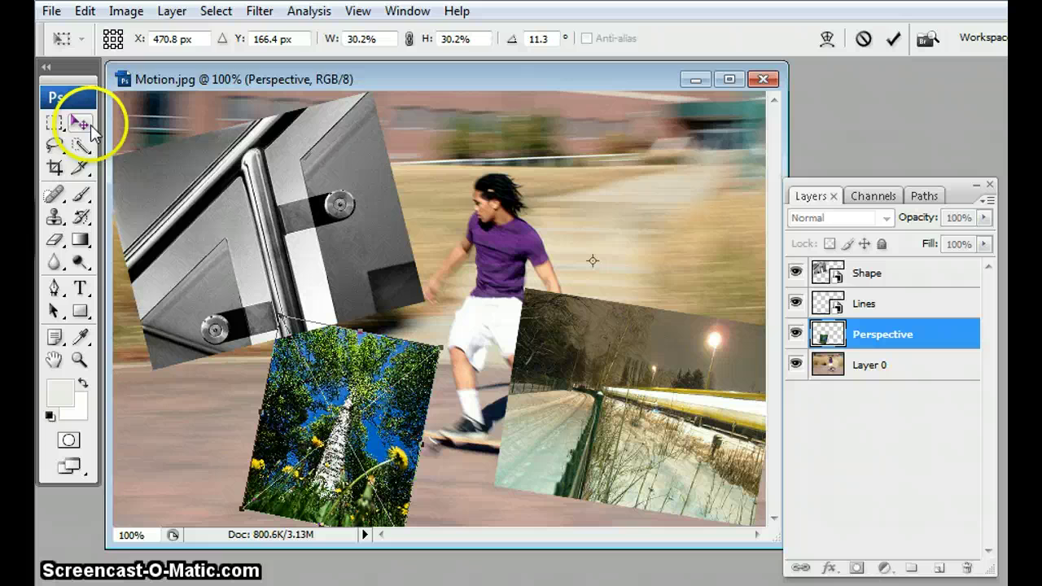
left_click(605, 199)
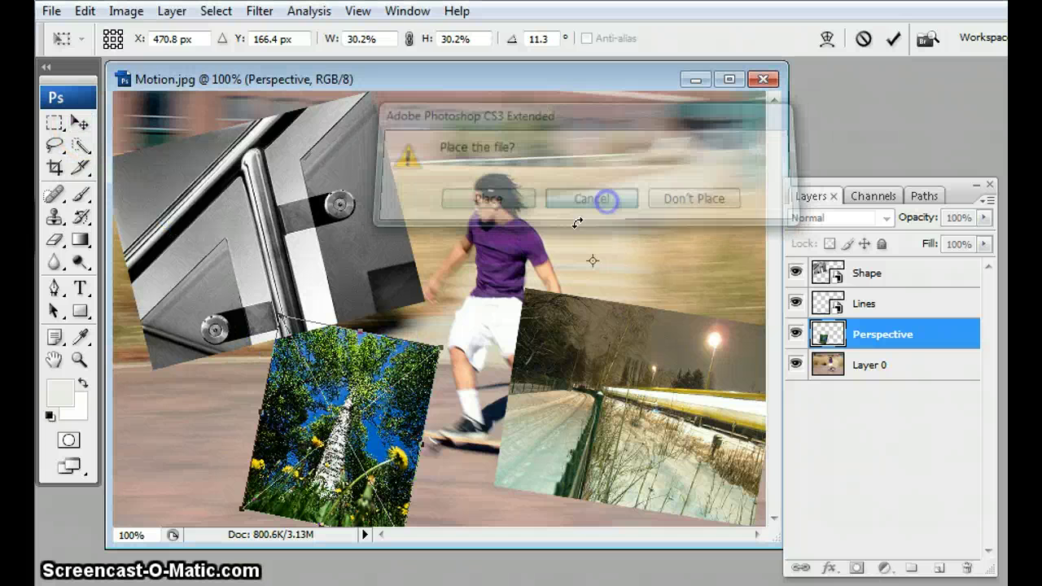
left_click(369, 396)
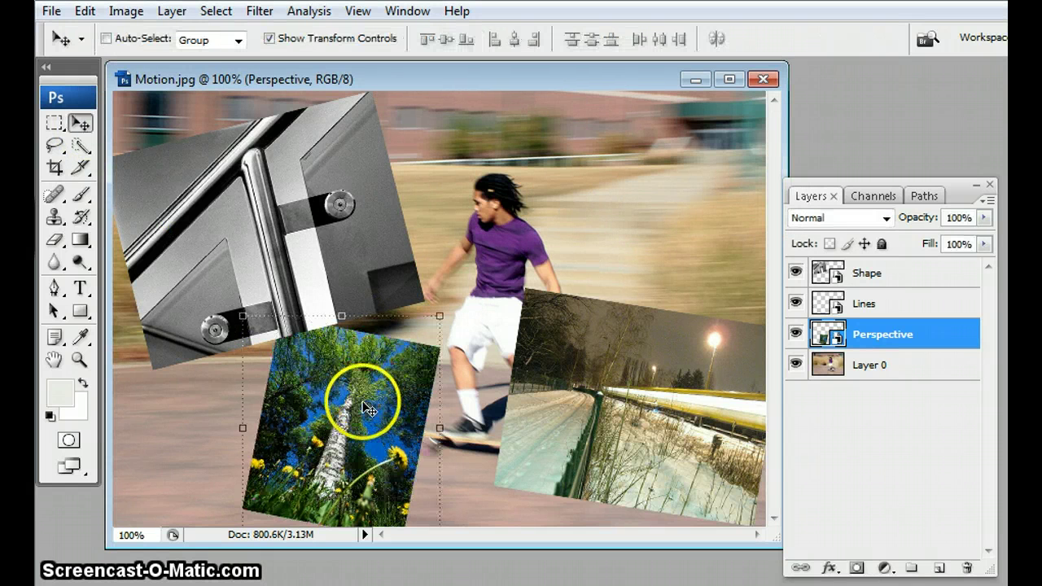
left_click_drag(369, 397, 686, 173)
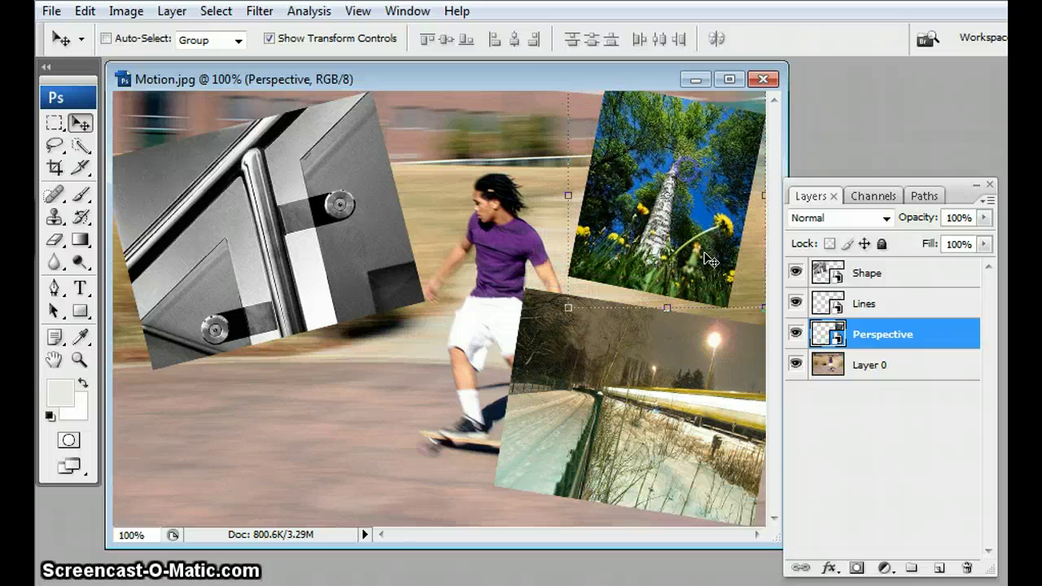
left_click(673, 380)
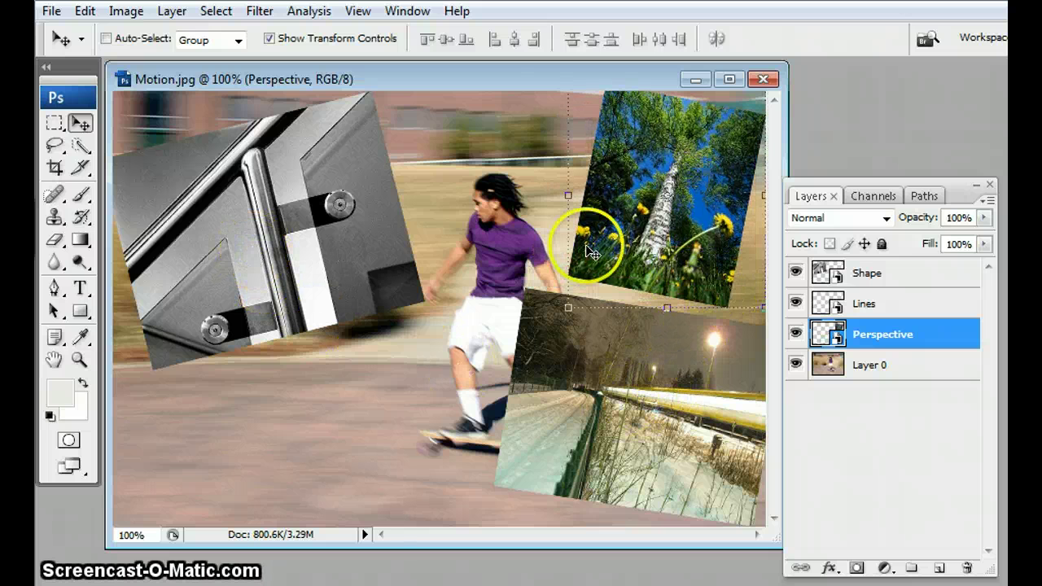
Select the Shape layer and rotate its metal photo to -15.3° with Free Transform.
left_click(867, 273)
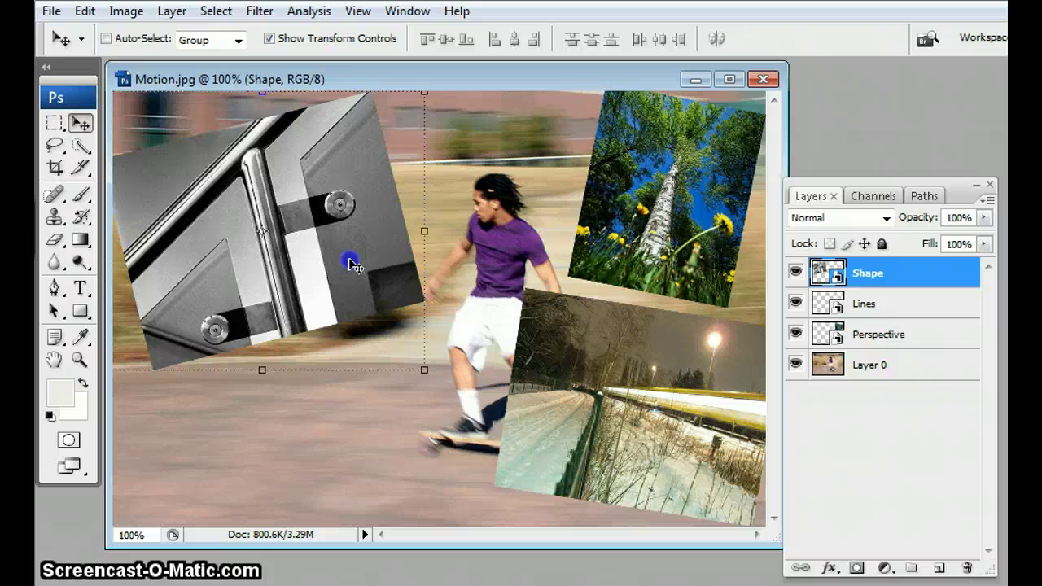
left_click(424, 371)
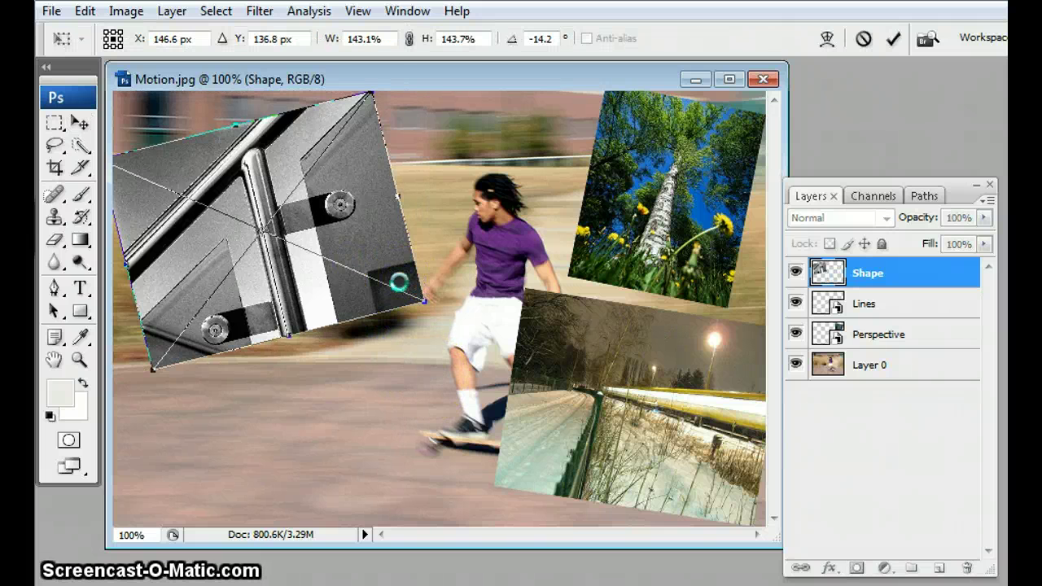
key("Return")
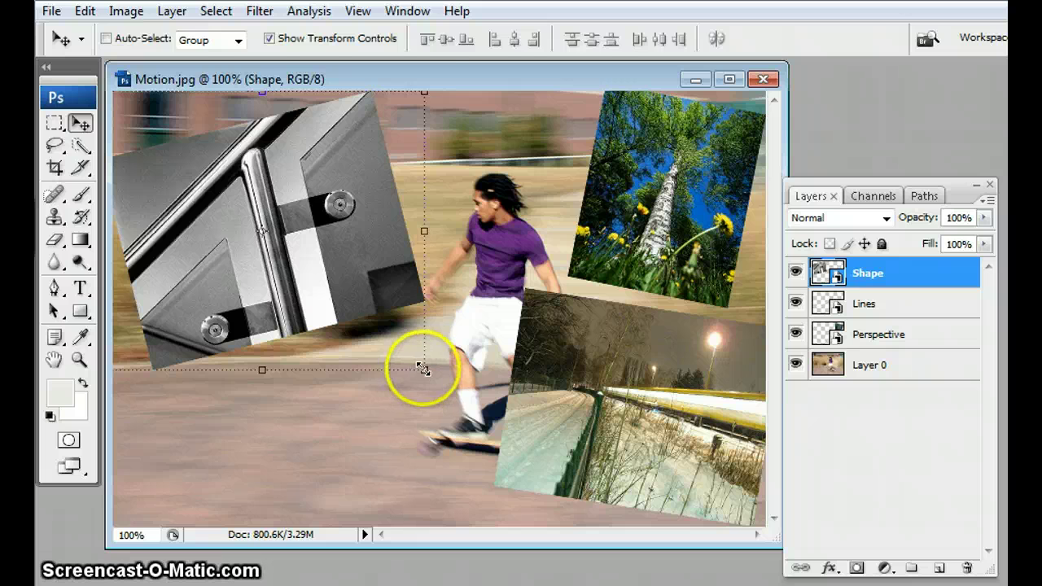
left_click(424, 369)
left_click(348, 279)
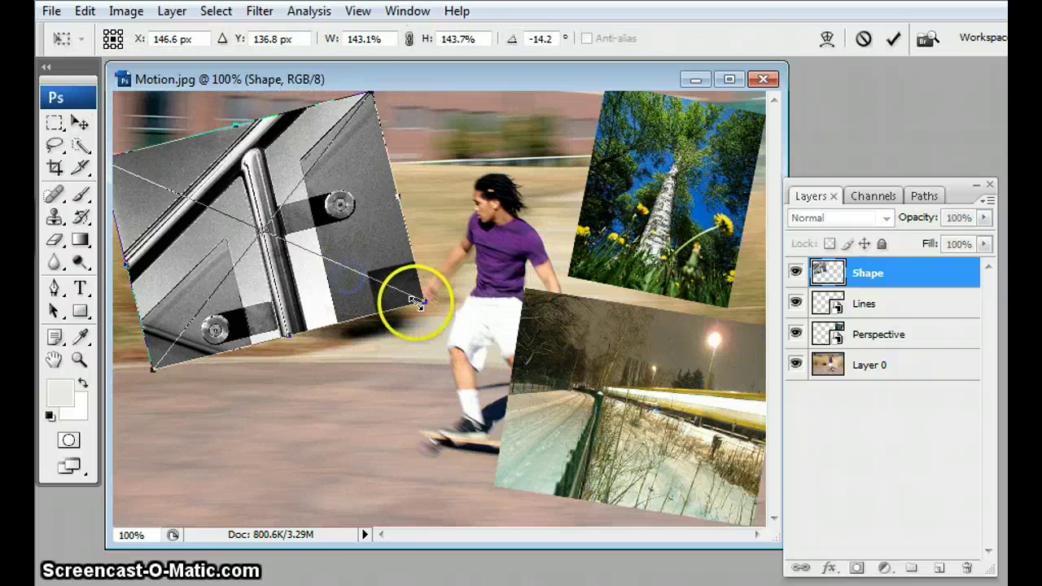
key("Return")
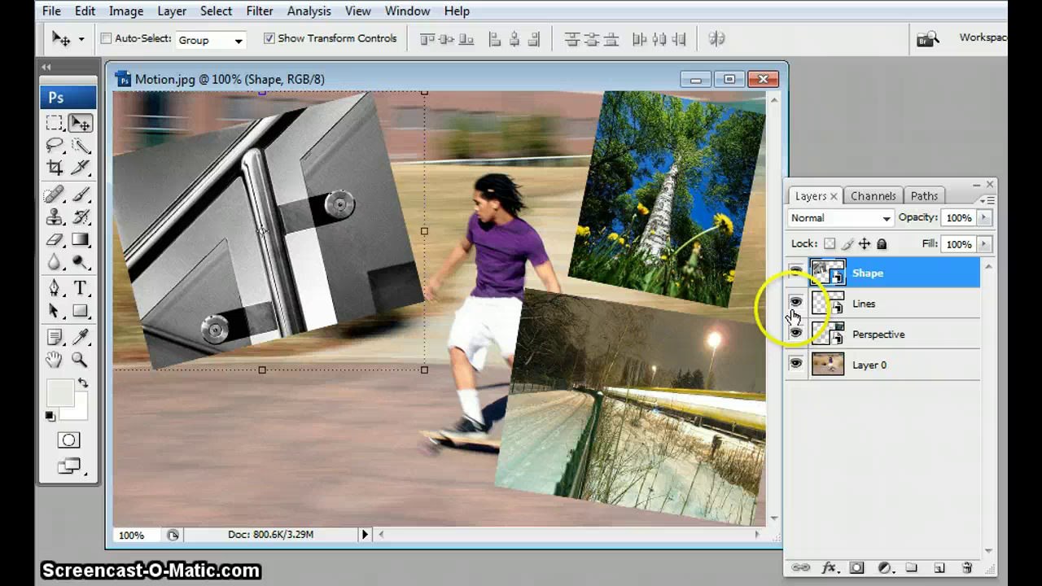
left_click_drag(423, 370, 394, 339)
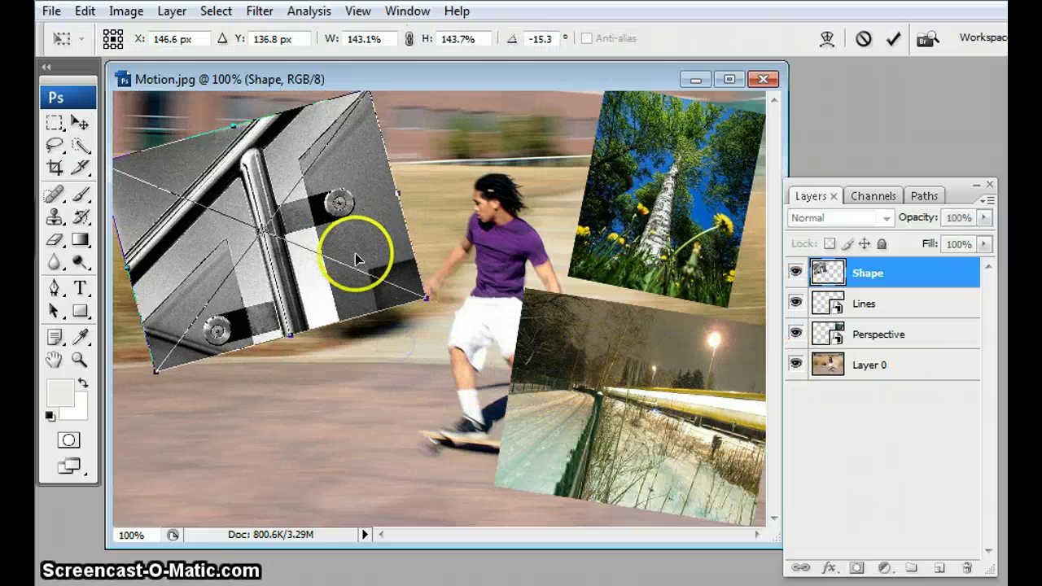